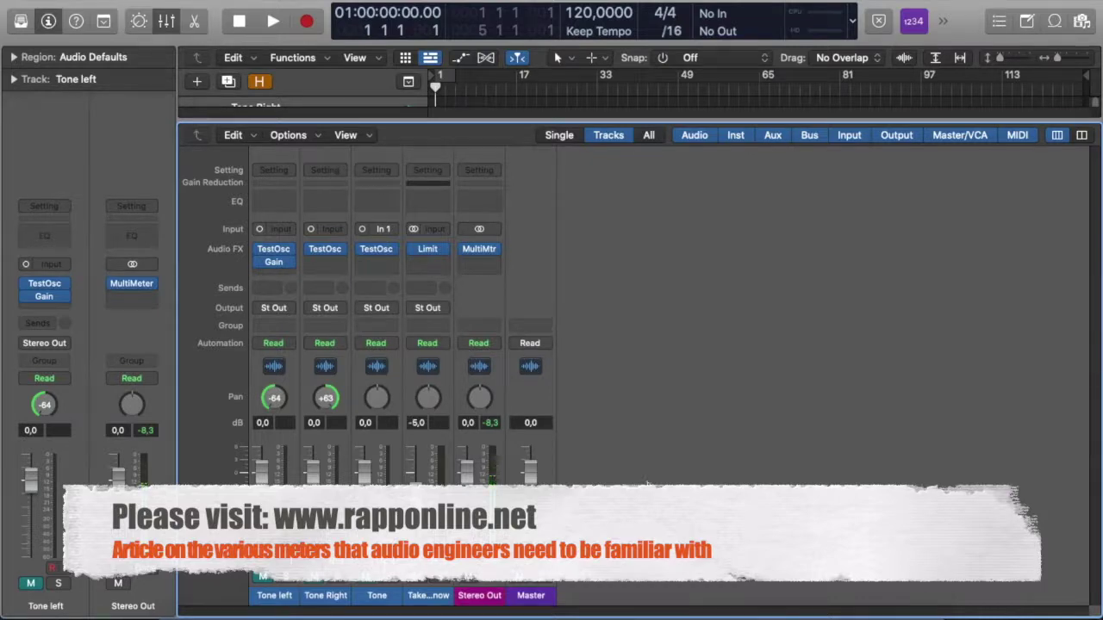
- Open the Stereo Out MultiMeter, reposition its window, and switch from Analyzer to the Goniometer page
{"action": "mouse_move", "coordinate": [133, 289]}
{"action": "left_click", "coordinate": [133, 289]}
{"action": "left_click_drag", "start_coordinate": [840, 162], "coordinate": [834, 160]}
{"action": "left_click", "coordinate": [728, 246]}
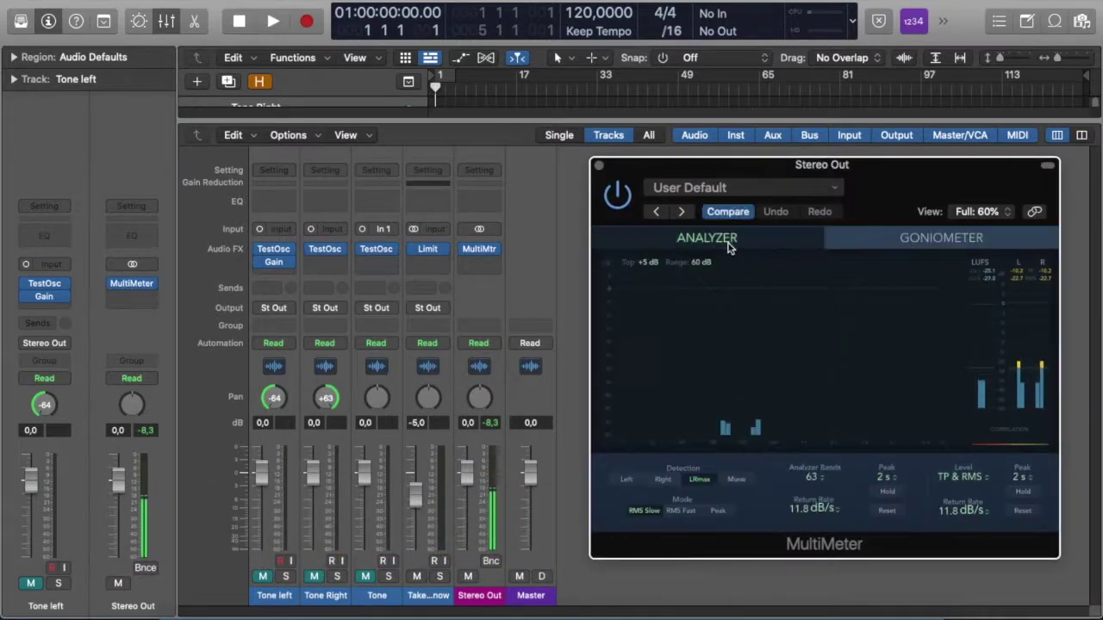
{"action": "left_click", "coordinate": [941, 244]}
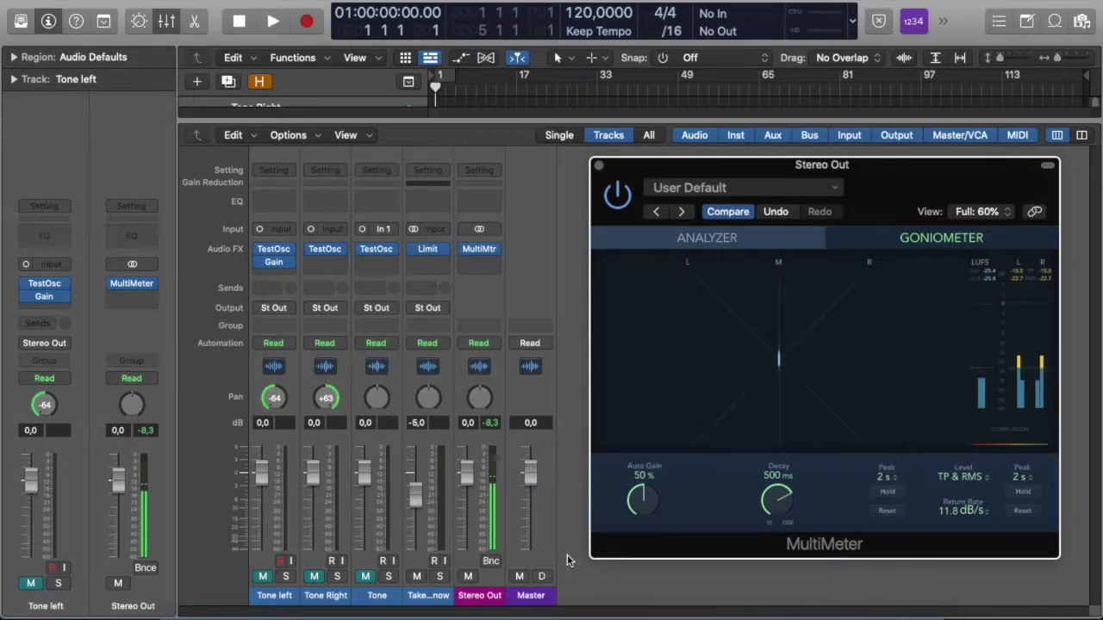
- Play the project briefly and stop at 01:00:10:07.70 while watching the goniometer trace
{"action": "key", "text": "space"}
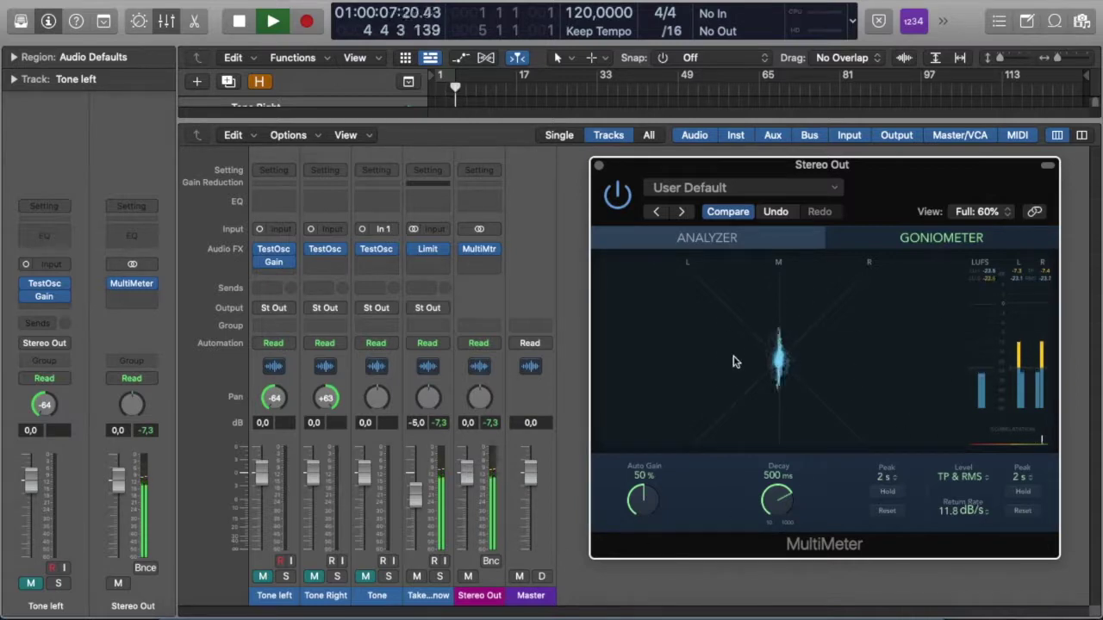
{"action": "key", "text": "space"}
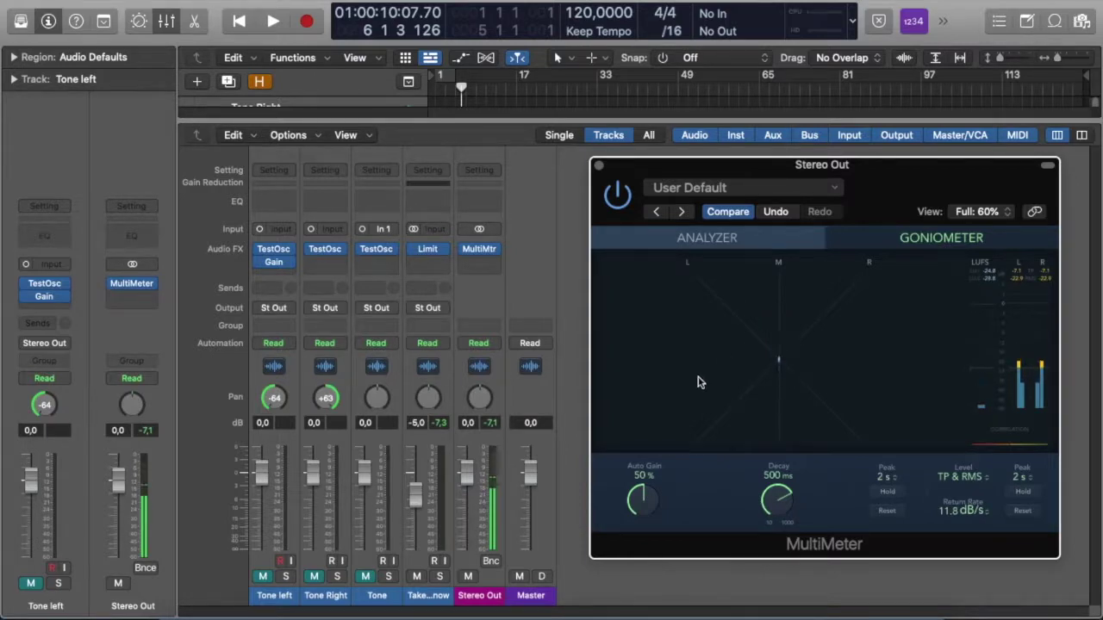
{"action": "left_click", "coordinate": [349, 577]}
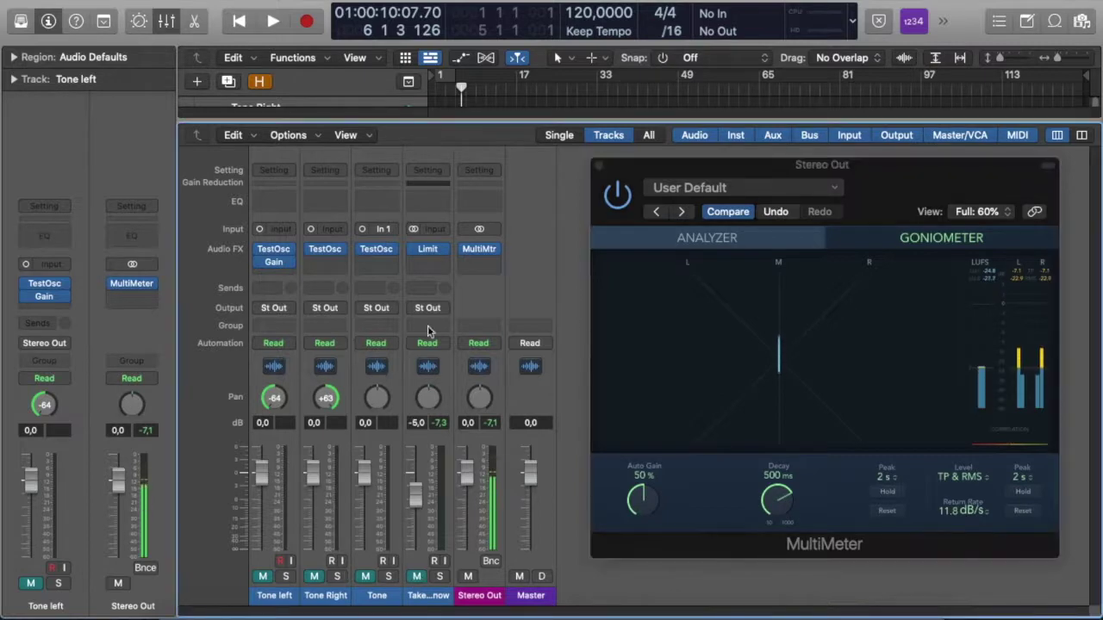
{"action": "left_click", "coordinate": [378, 250]}
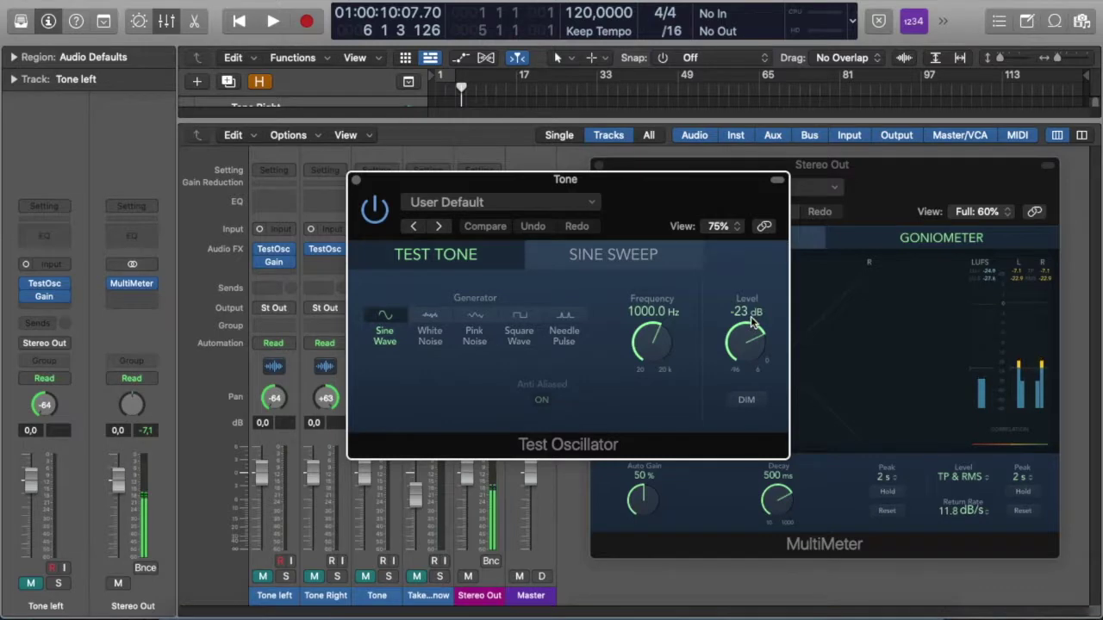
{"action": "left_click", "coordinate": [356, 182]}
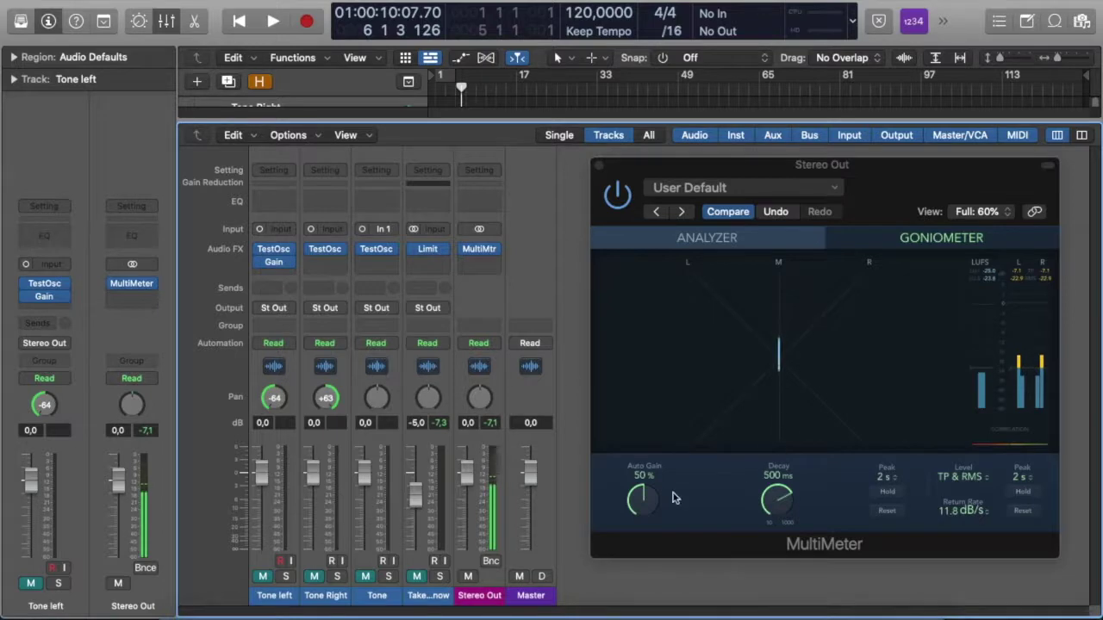
- Briefly unmute and re-mute the Tone channel, then bypass the Gain plug-in on Tone left
{"action": "left_click", "coordinate": [366, 579]}
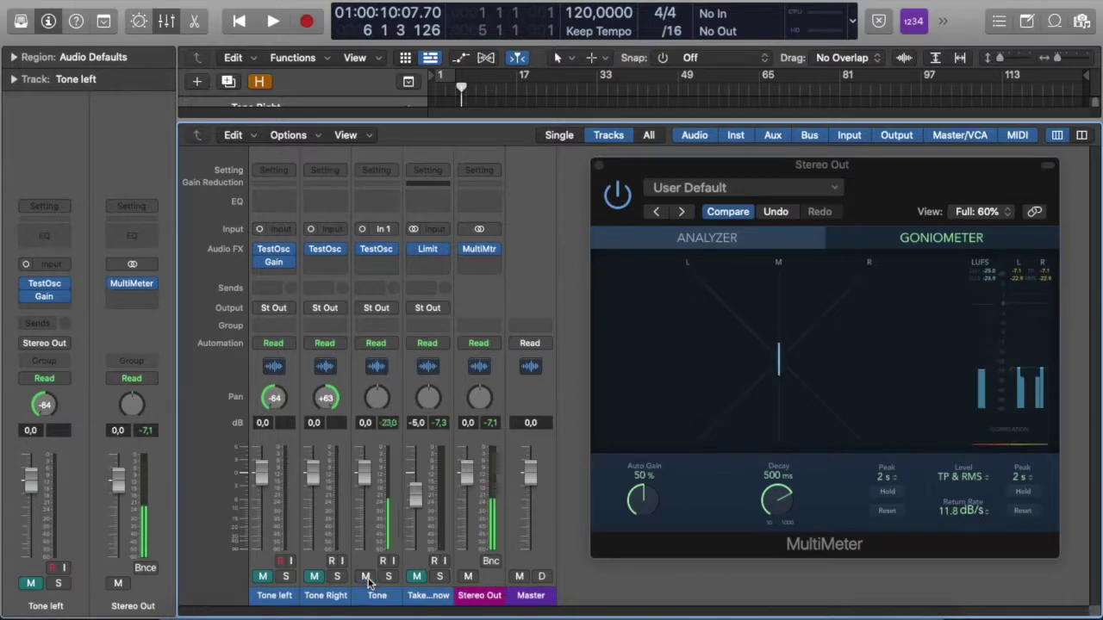
{"action": "left_click", "coordinate": [367, 578]}
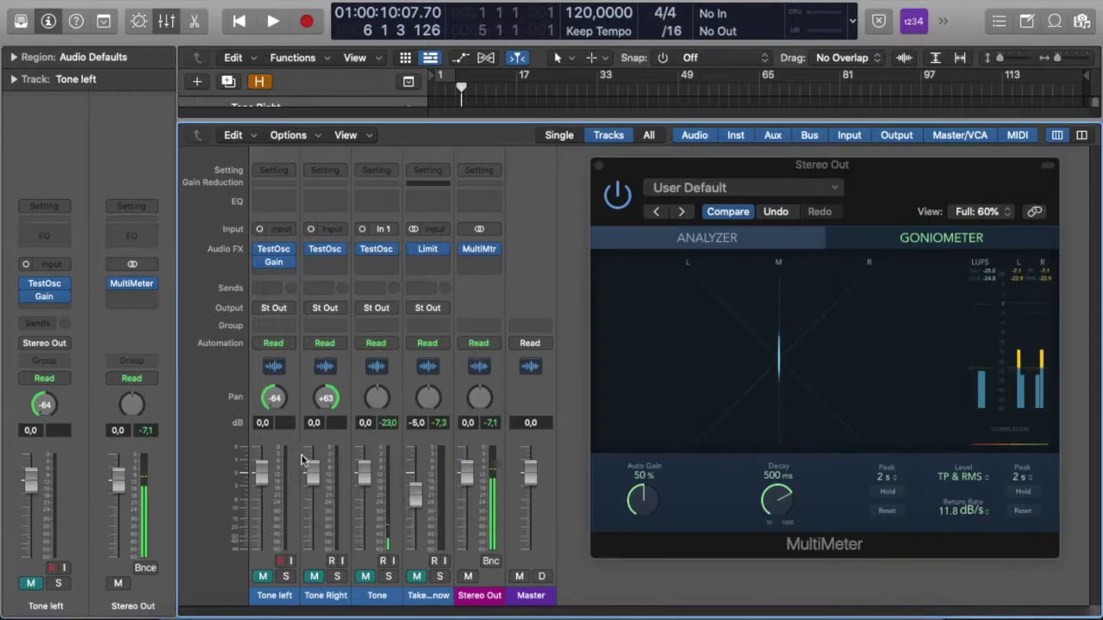
{"action": "left_click", "coordinate": [258, 262]}
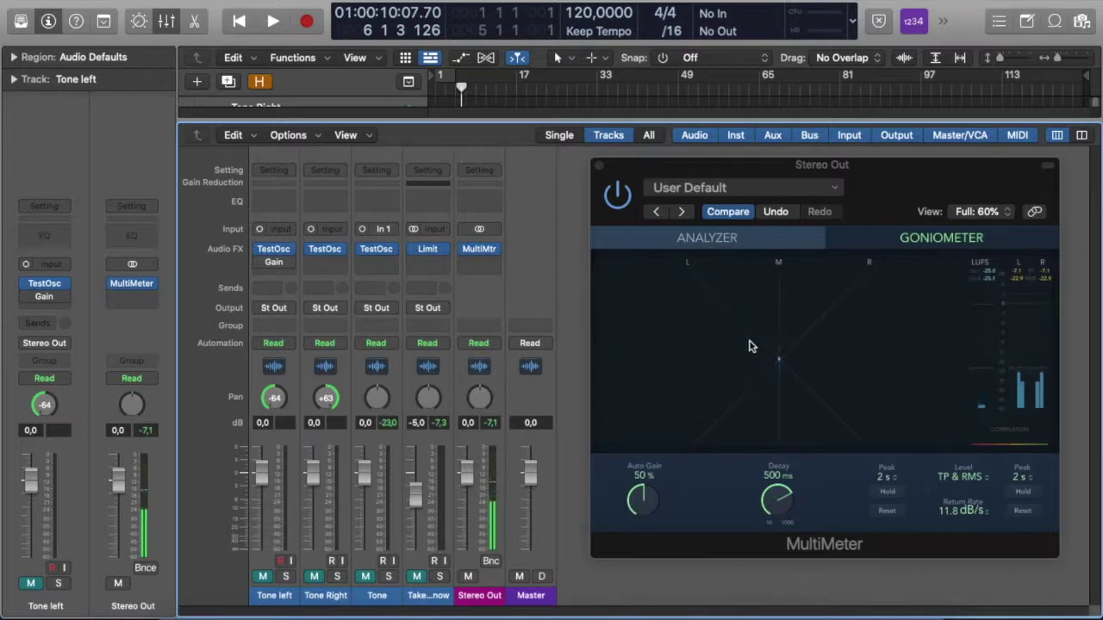
- Briefly unmute Tone left, then Tone Right, muting each again
{"action": "left_click", "coordinate": [270, 595]}
{"action": "left_click", "coordinate": [262, 577]}
{"action": "left_click", "coordinate": [265, 577]}
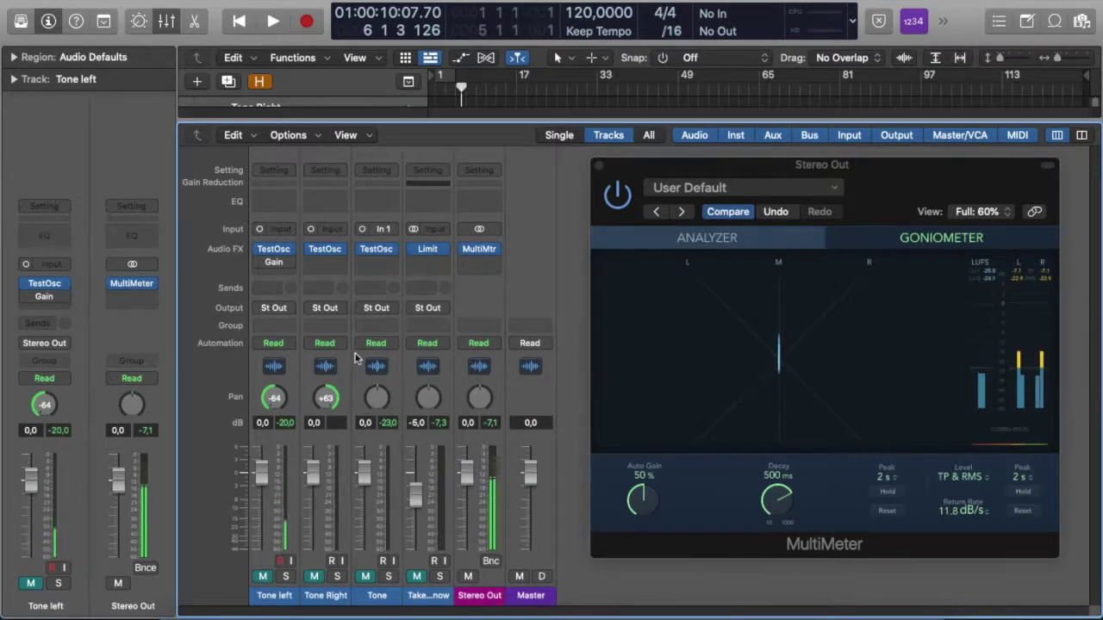
{"action": "left_click", "coordinate": [315, 578]}
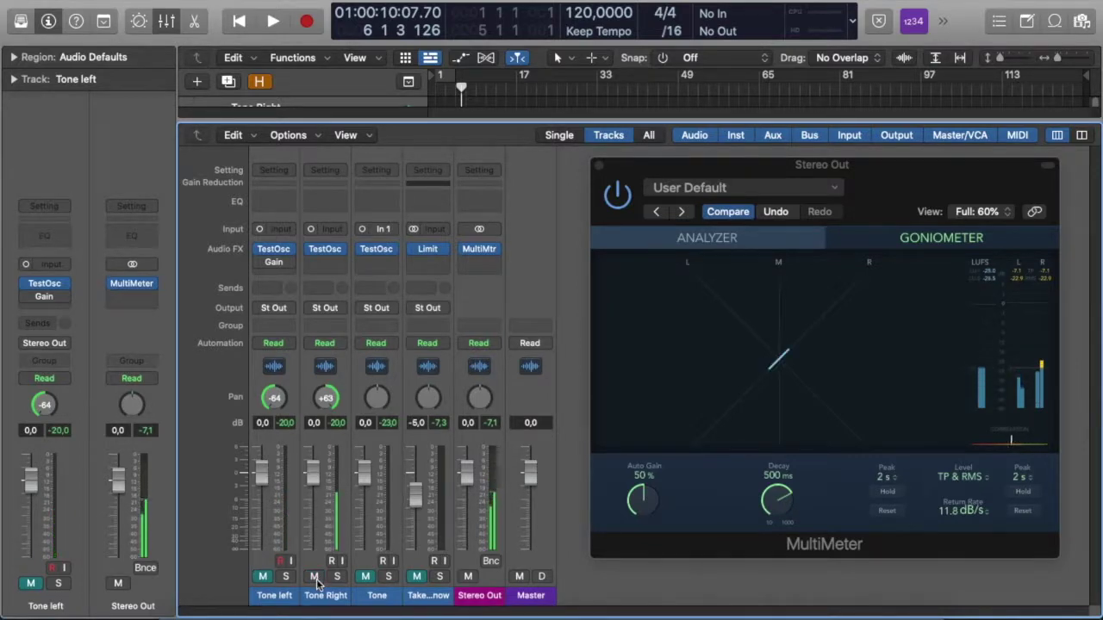
{"action": "left_click", "coordinate": [315, 577]}
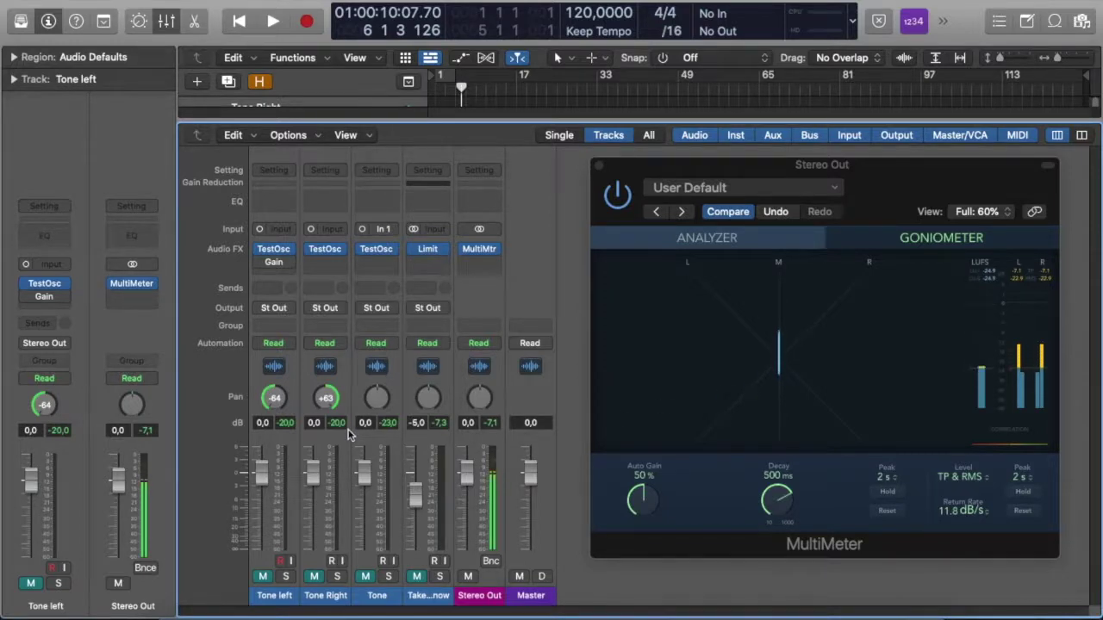
{"action": "mouse_move", "coordinate": [261, 269]}
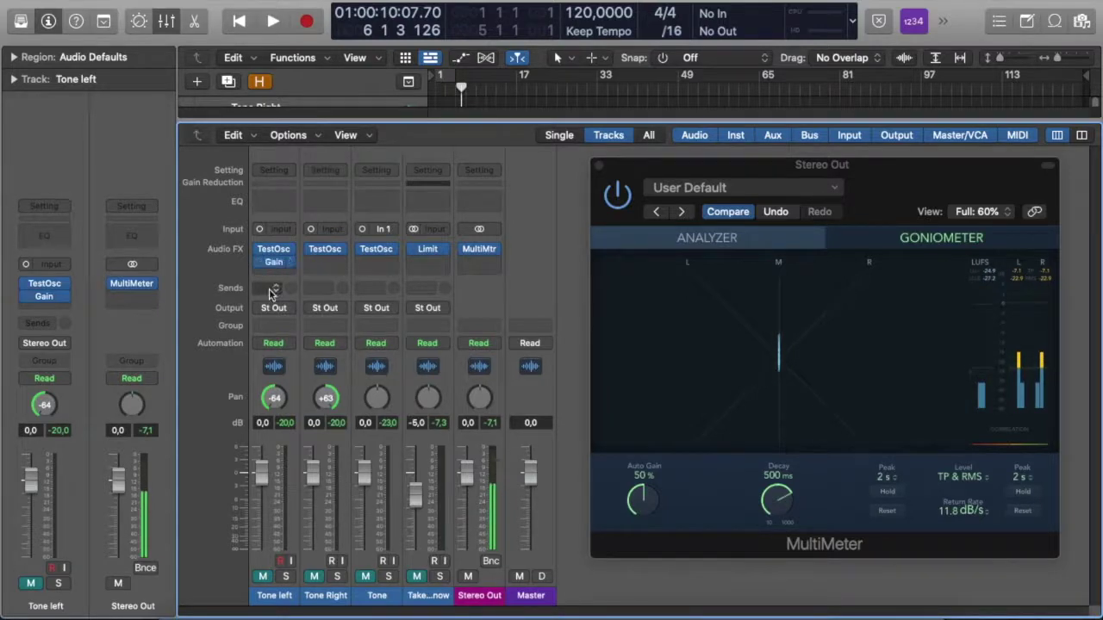
- Centre the Tone left and Tone Right pans, select both strips, and briefly unmute them
{"action": "left_click", "coordinate": [269, 398], "text": "alt"}
{"action": "left_click", "coordinate": [325, 397], "text": "alt"}
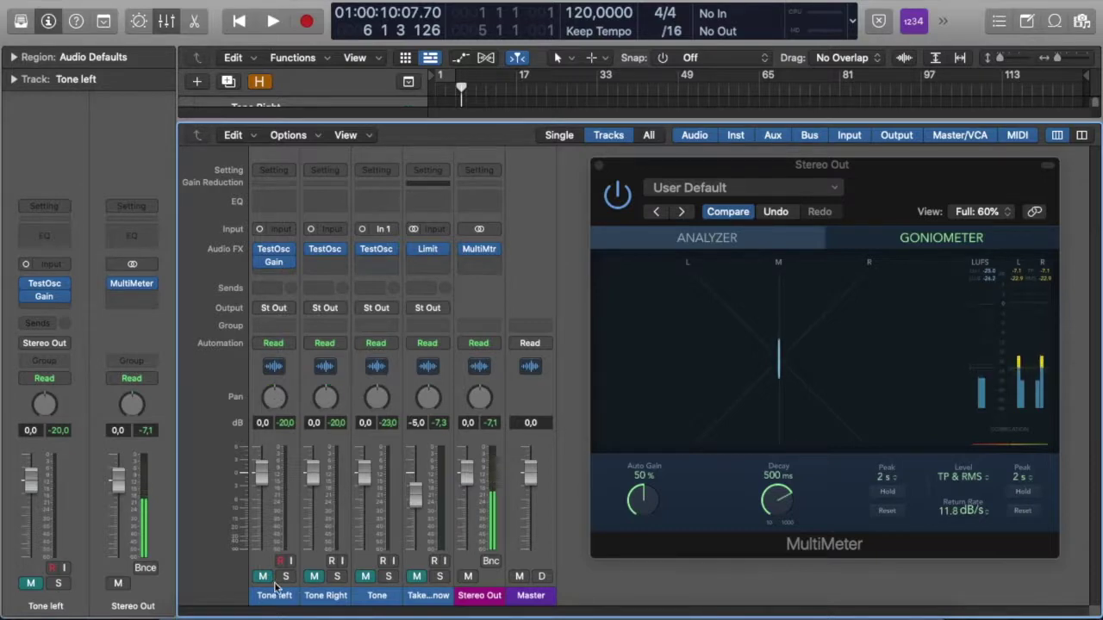
{"action": "left_click_drag", "start_coordinate": [270, 599], "coordinate": [314, 596]}
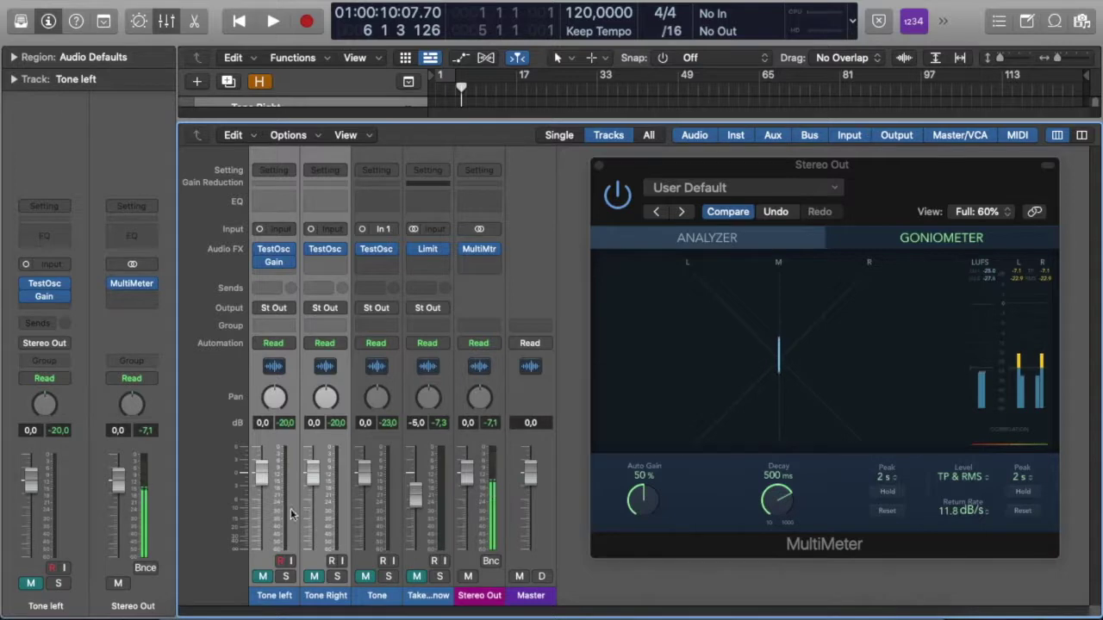
{"action": "left_click", "coordinate": [263, 578]}
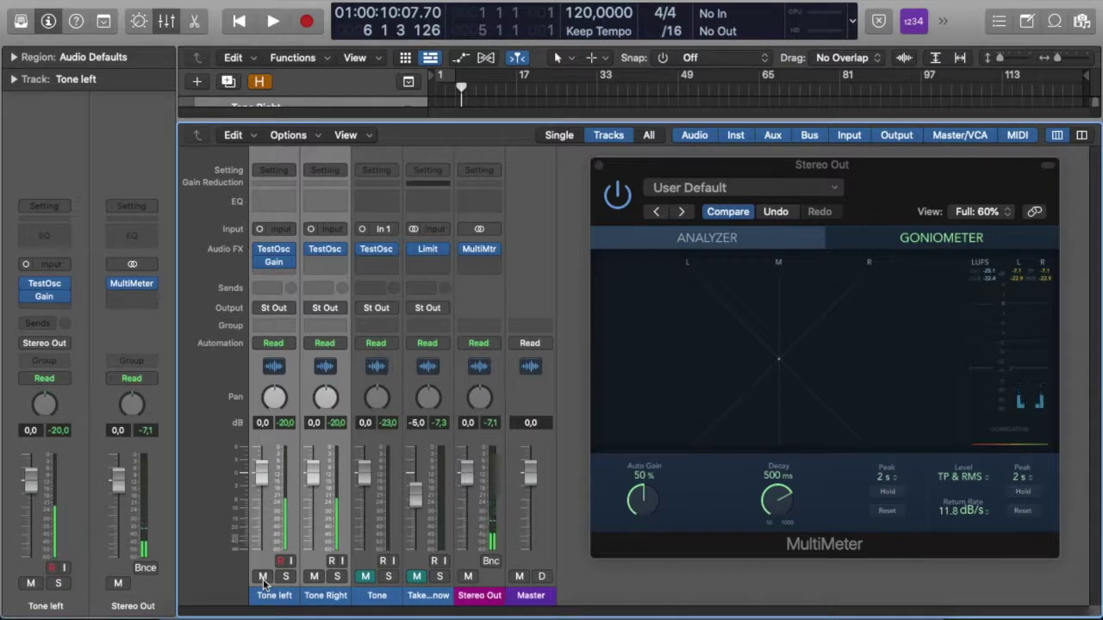
{"action": "left_click", "coordinate": [263, 577]}
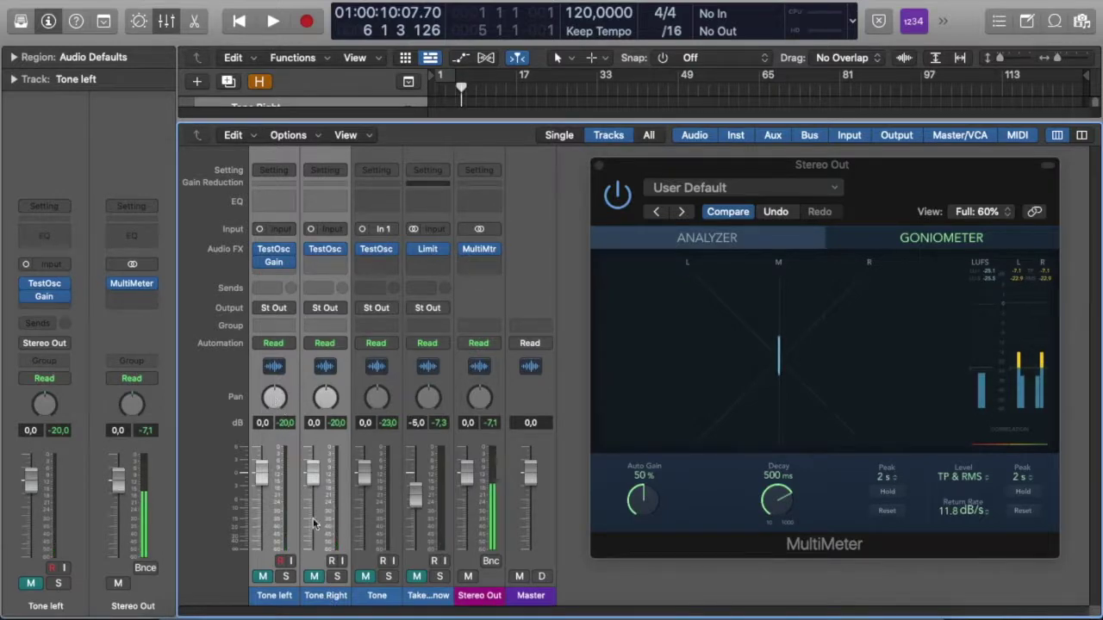
- Pan Tone Right to +63 and unmute both Tone Right and Tone left
{"action": "left_click", "coordinate": [324, 595]}
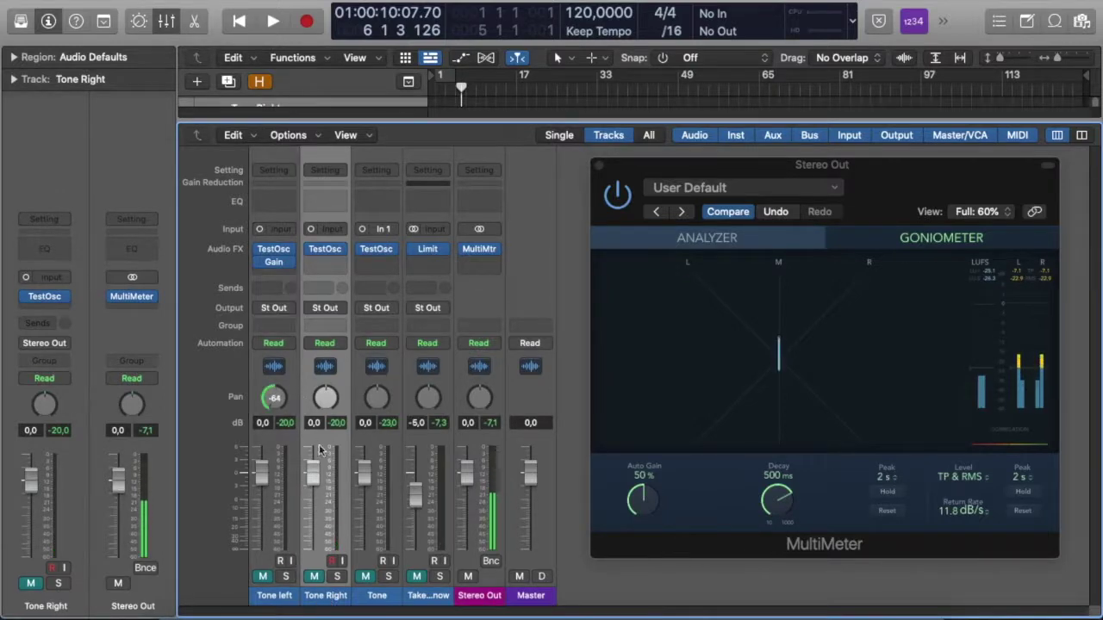
{"action": "left_click_drag", "start_coordinate": [325, 404], "coordinate": [355, 235]}
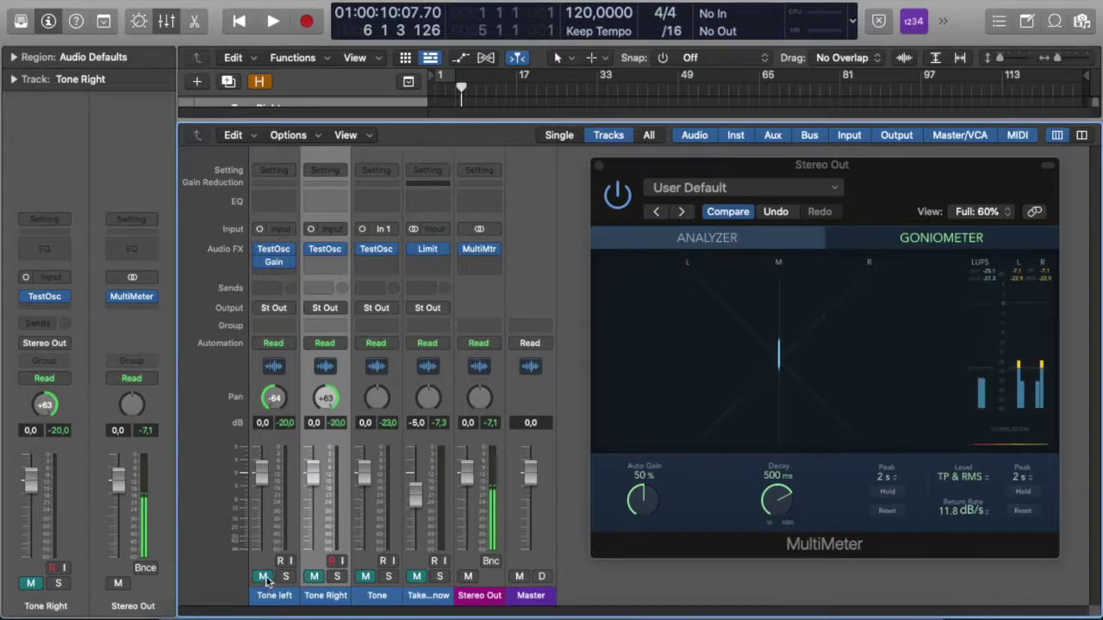
{"action": "left_click", "coordinate": [315, 577]}
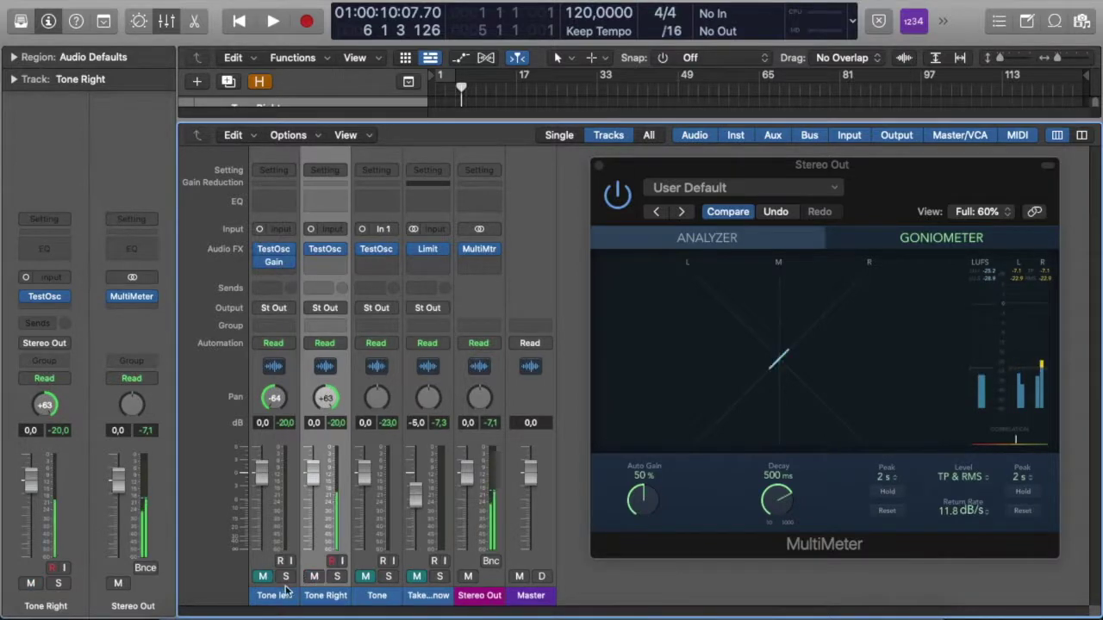
{"action": "left_click", "coordinate": [263, 577]}
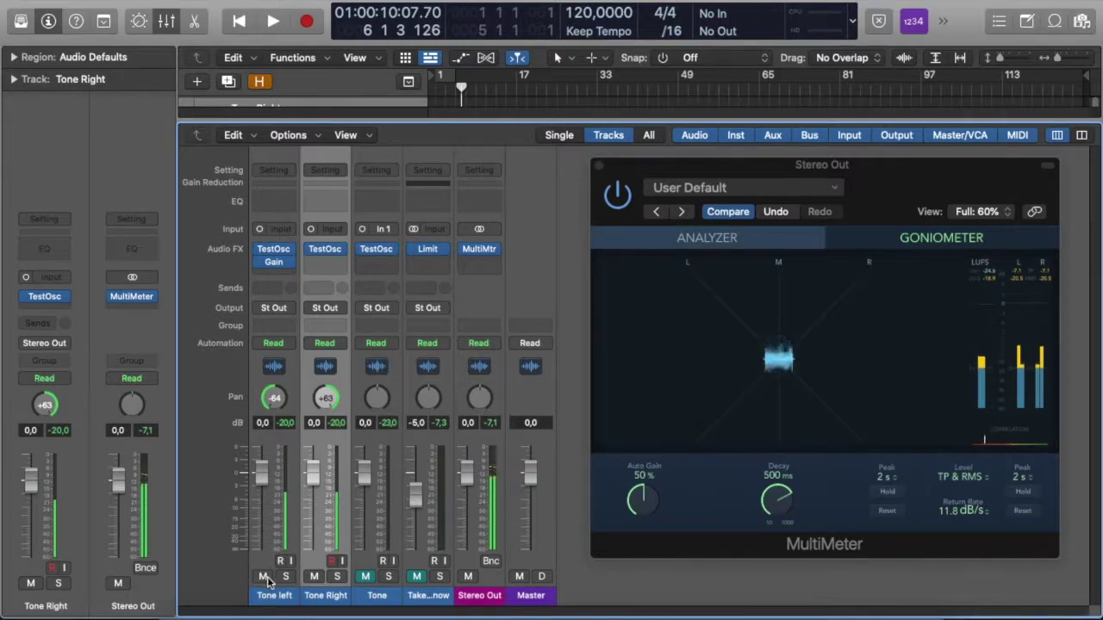
- Mute both tone channels, unmute the Limit plug-in channel, and start playback
{"action": "left_click", "coordinate": [264, 578]}
{"action": "left_click", "coordinate": [314, 577]}
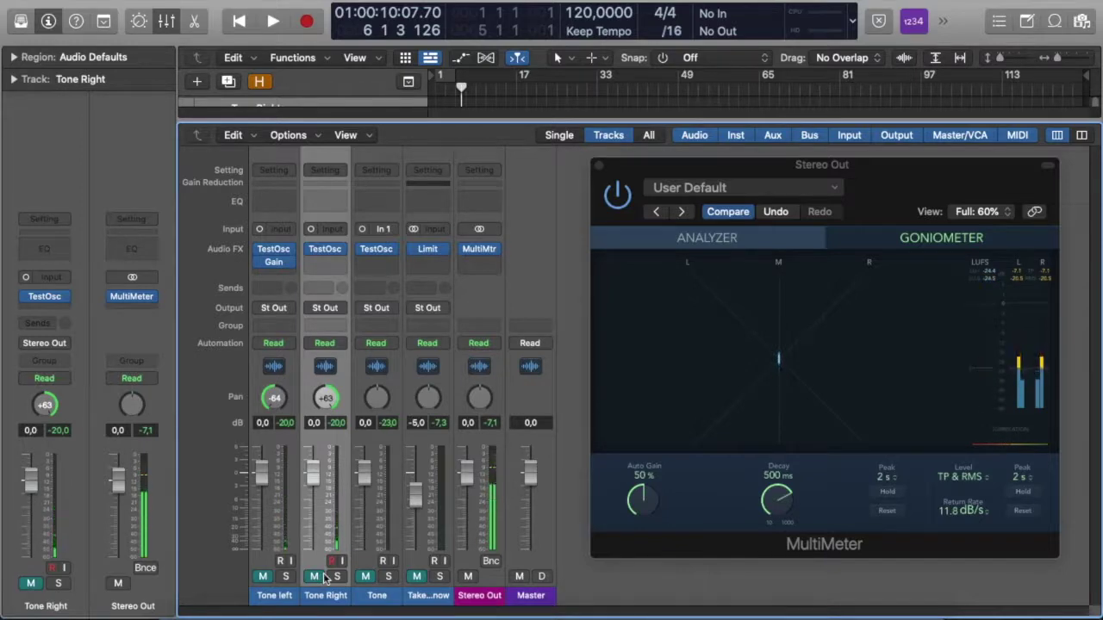
{"action": "left_click", "coordinate": [418, 577]}
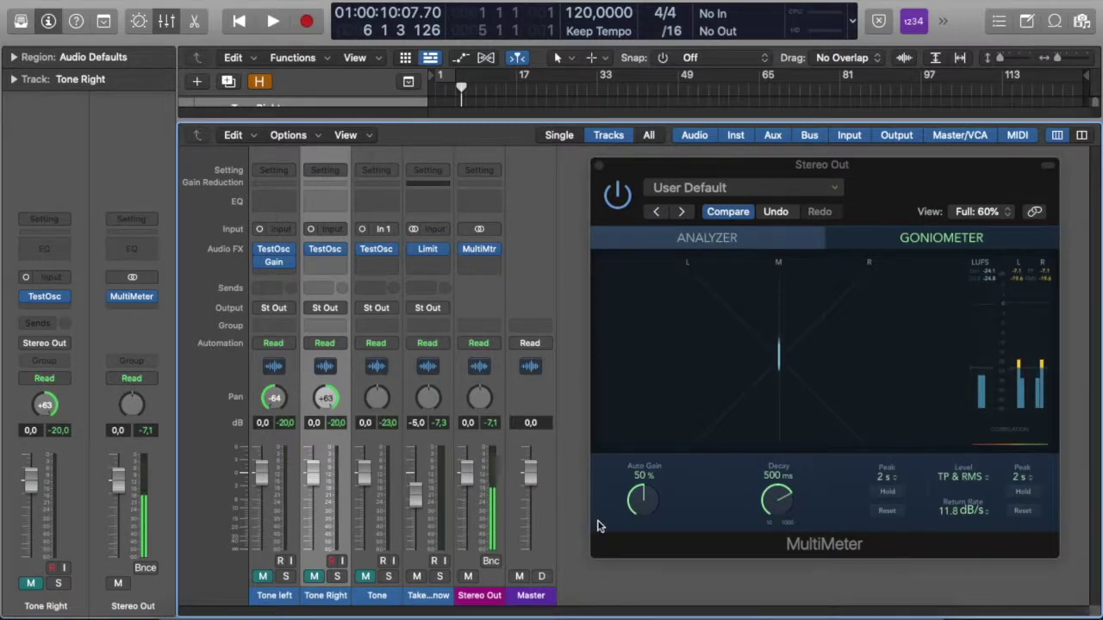
{"action": "key", "text": "space"}
{"action": "key", "text": "space"}
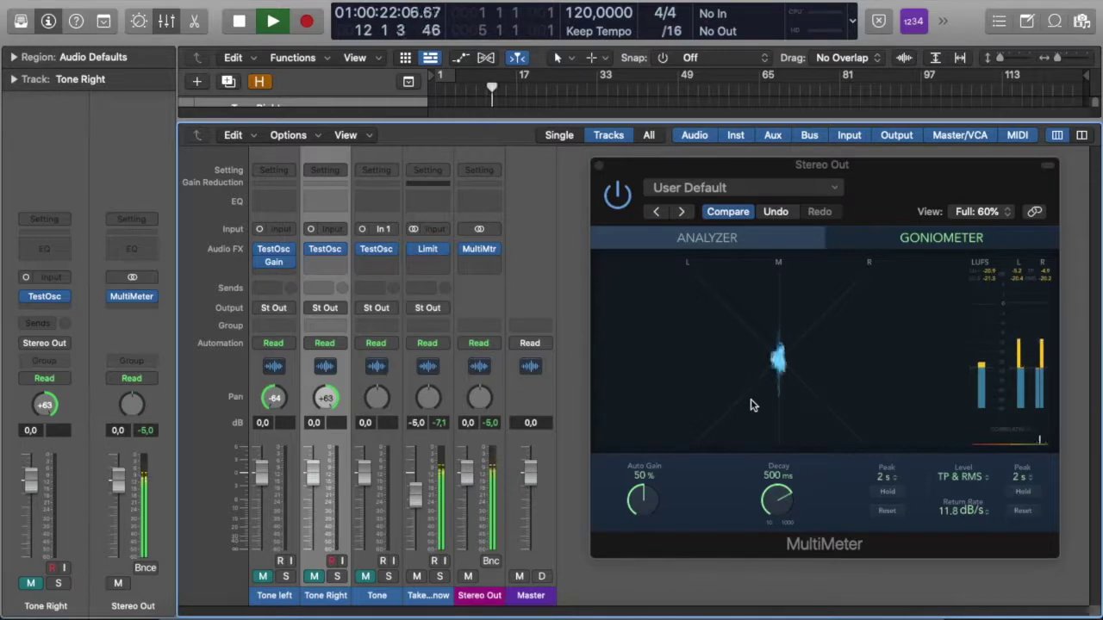
- Stop playback at 01:00:23:01.08 and bring the MultiMeter window into focus
{"action": "key", "text": "space"}
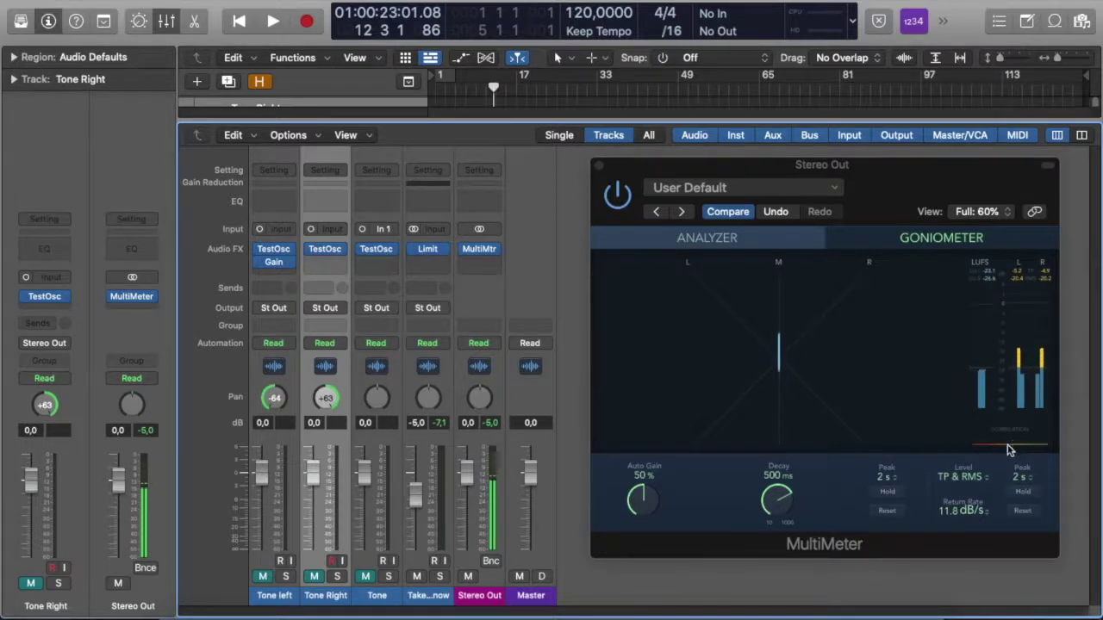
{"action": "left_click", "coordinate": [1021, 444]}
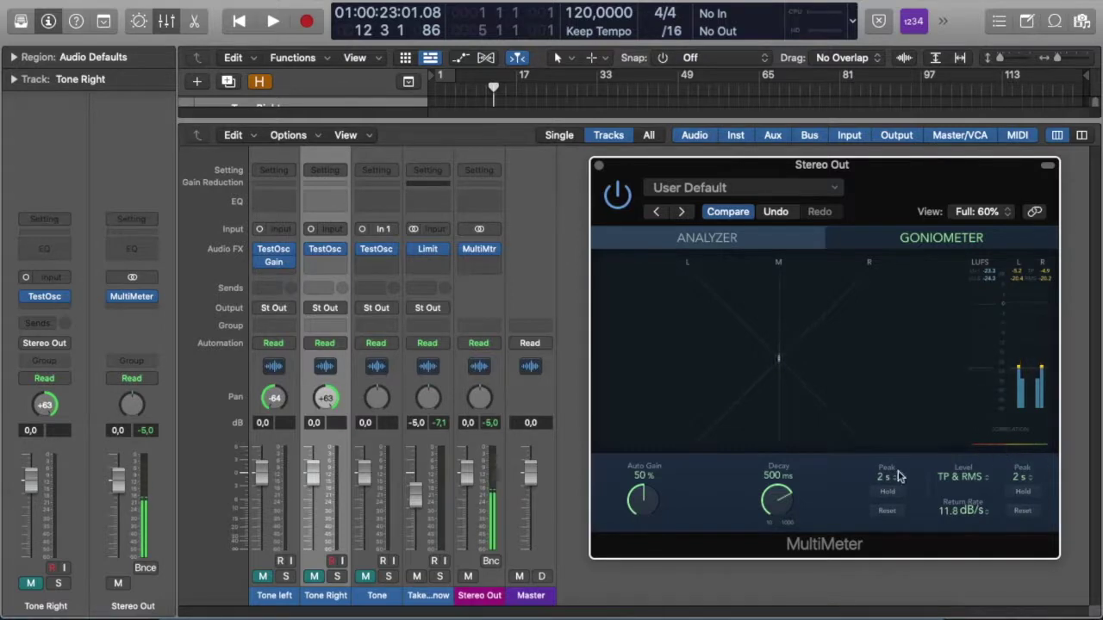
{"action": "left_click", "coordinate": [316, 578]}
- Briefly unmute Tone left, then mute both Tone left and Tone Right again
{"action": "left_click", "coordinate": [263, 578]}
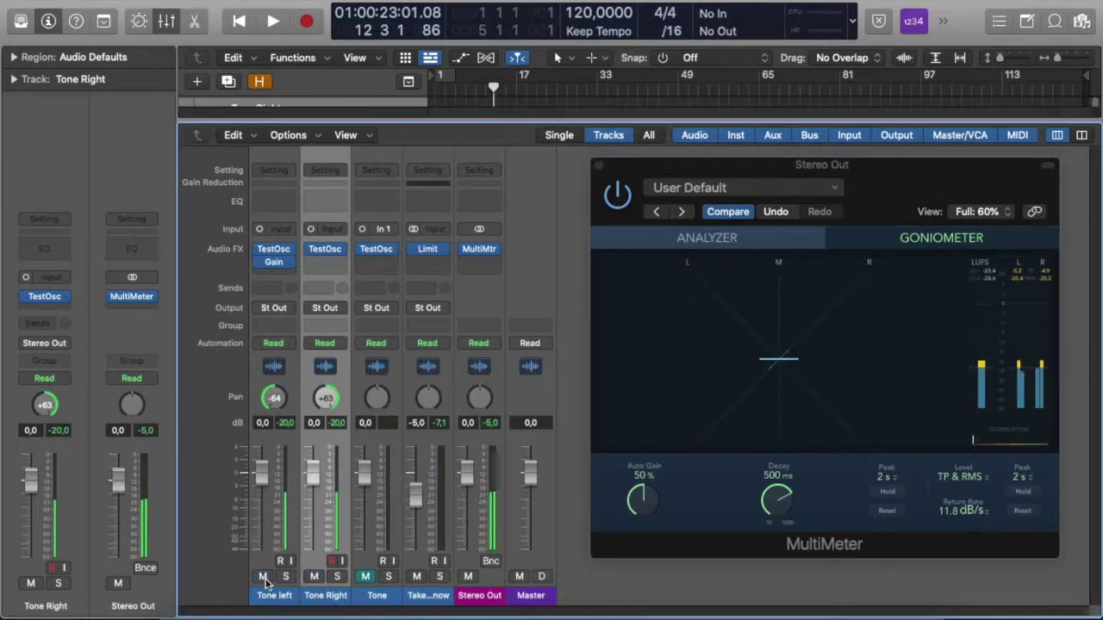
{"action": "left_click", "coordinate": [264, 577]}
{"action": "left_click", "coordinate": [314, 578]}
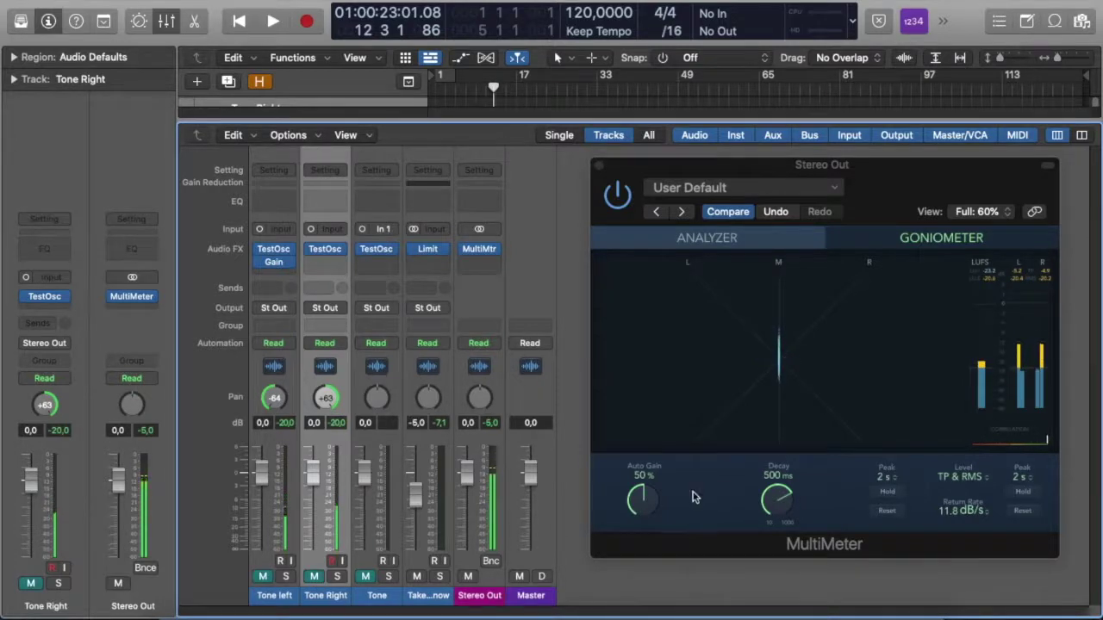